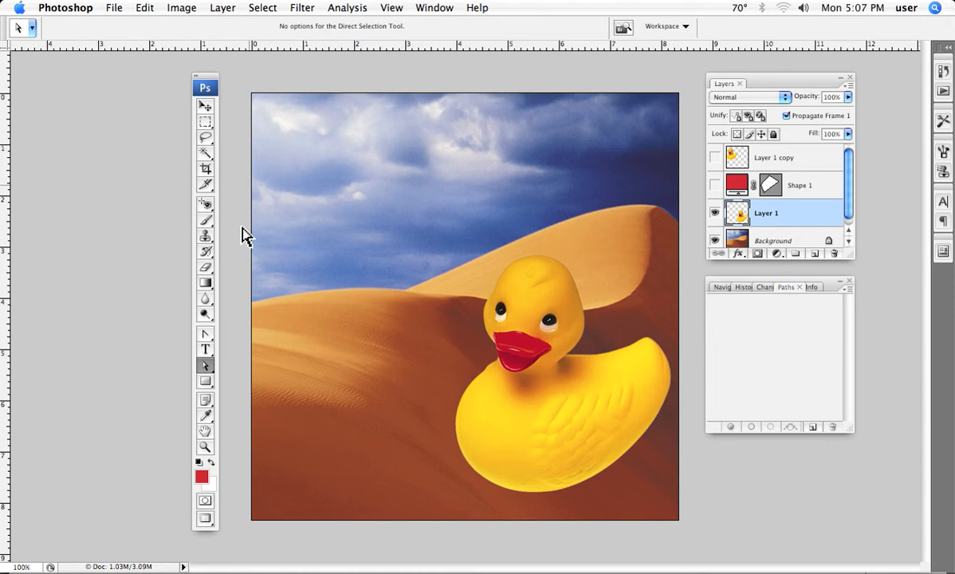
Step: Activate the Pen tool and set it to draw paths instead of shape layers
left_click(204, 335)
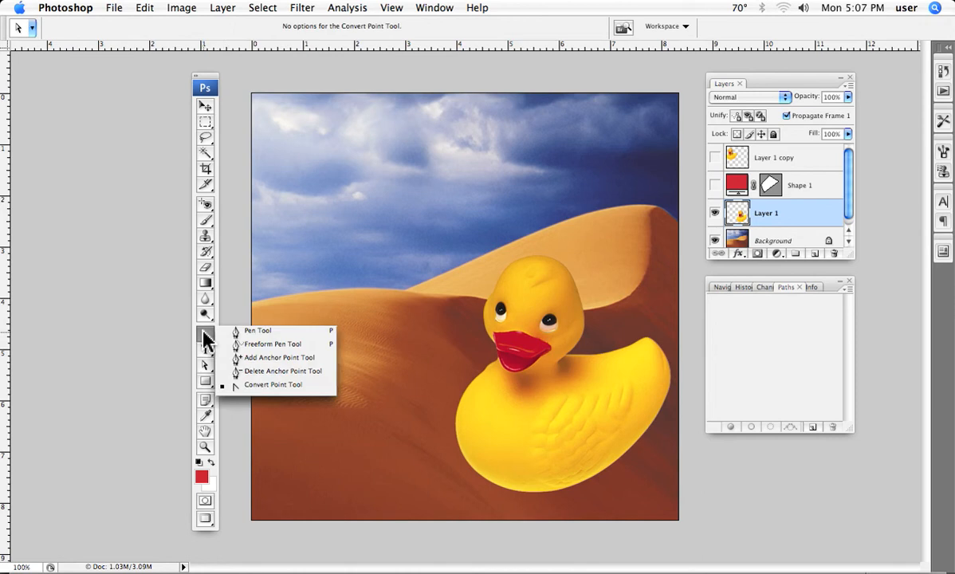
left_click(245, 332)
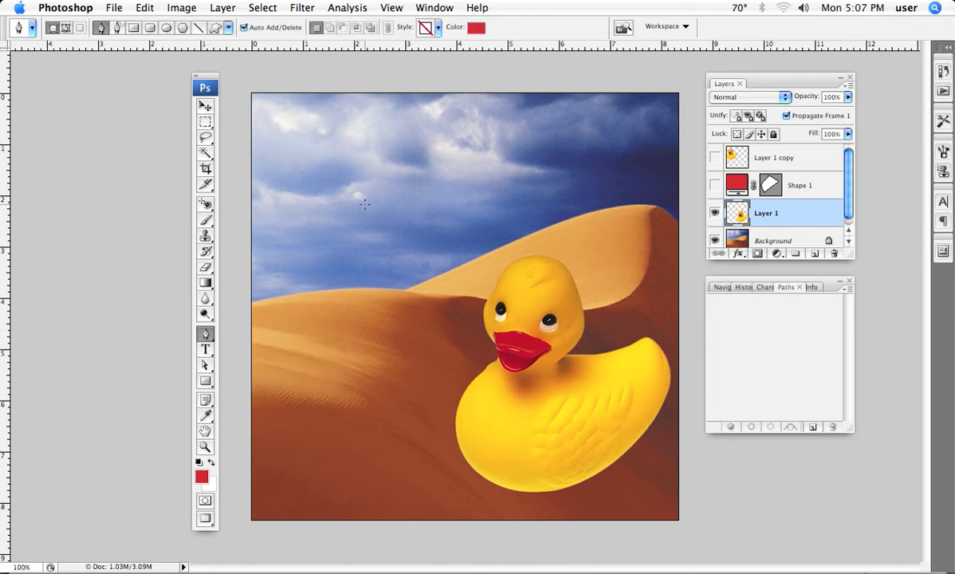
left_click(66, 32)
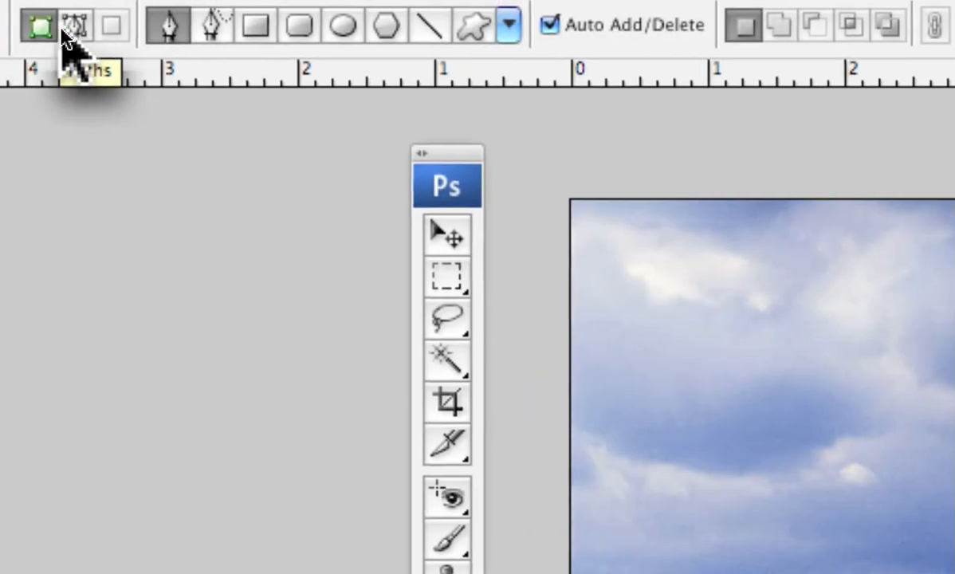
left_click(72, 29)
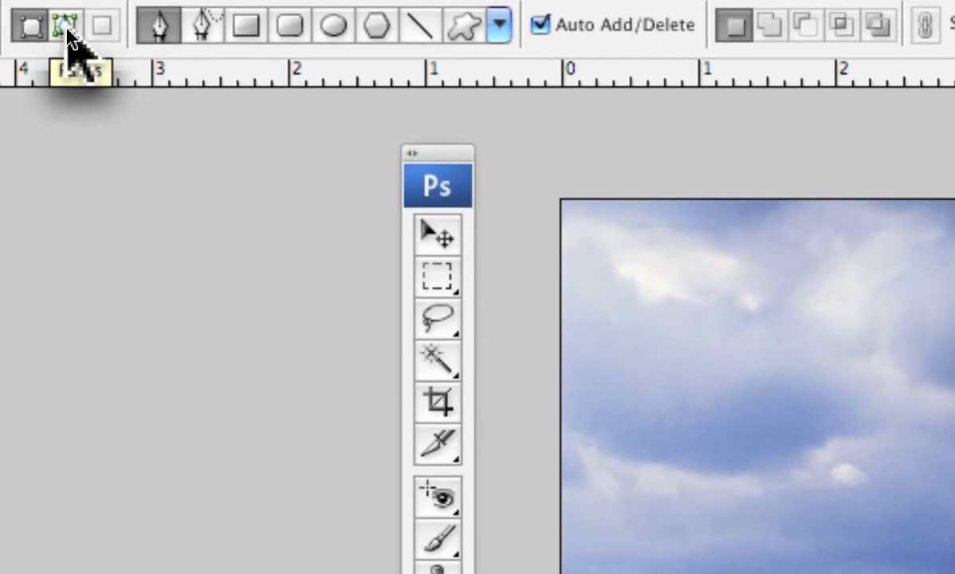
left_click(31, 26)
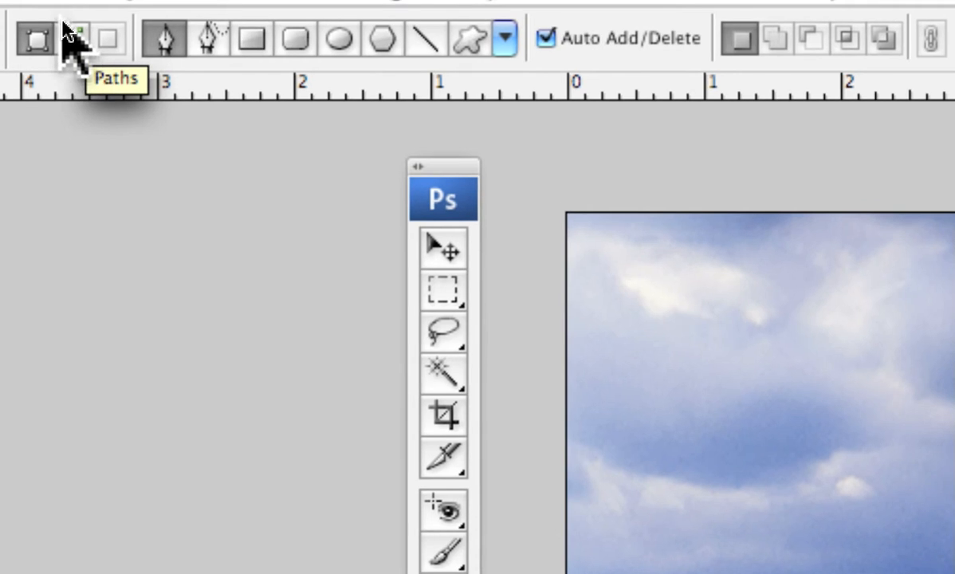
left_click(78, 38)
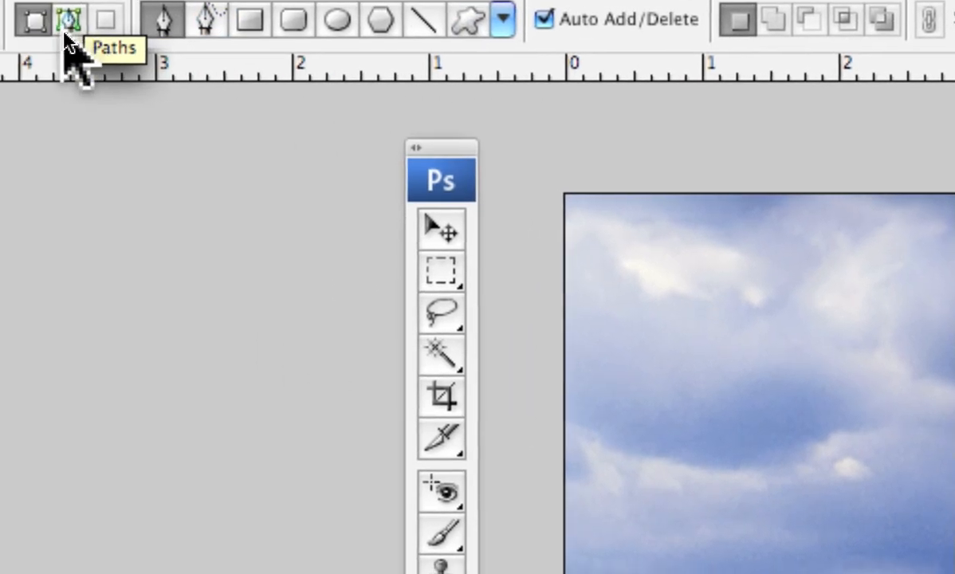
left_click(64, 33)
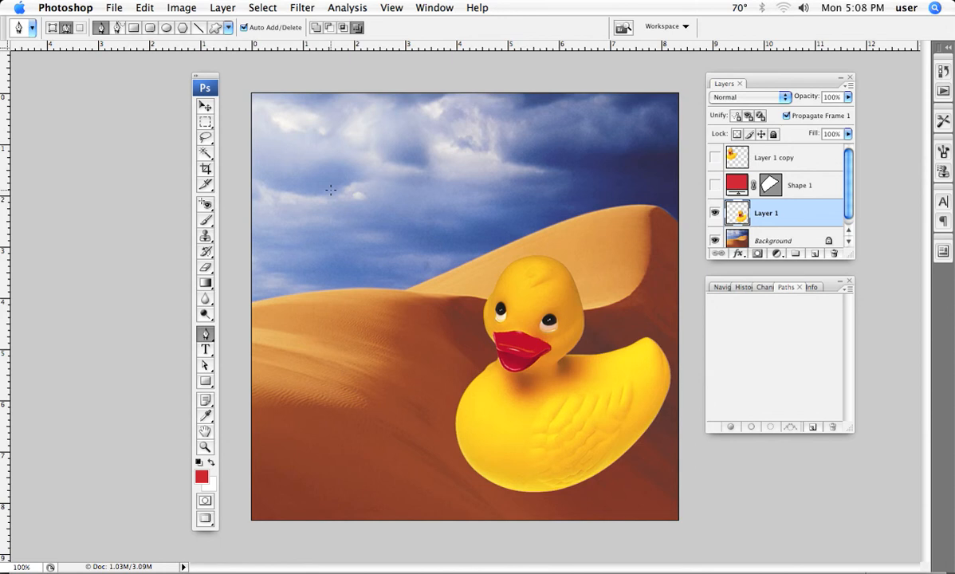
Step: Draw a closed curved path with four smooth anchor points across the sky, dunes and duck
left_click_drag(330, 190, 361, 171)
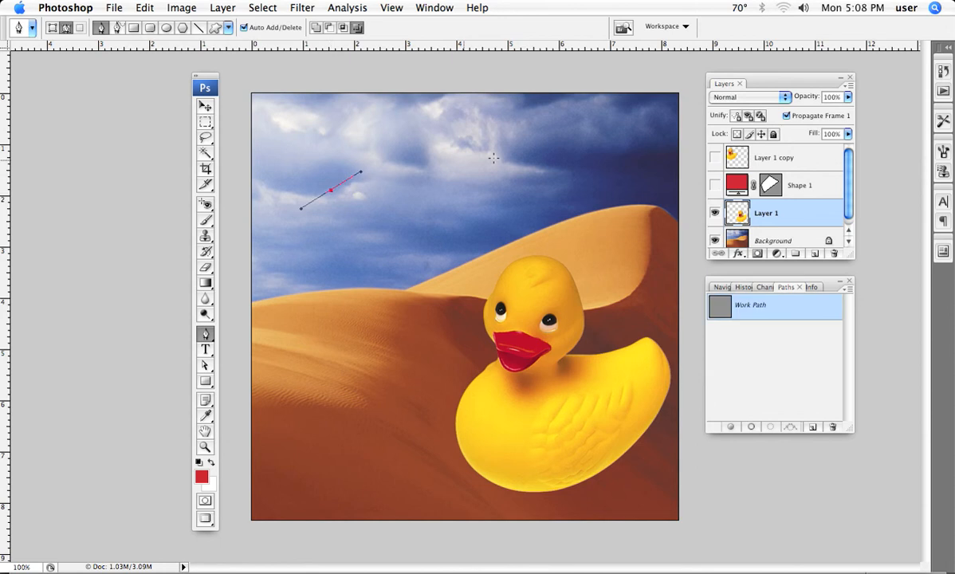
left_click_drag(557, 150, 612, 178)
left_click_drag(634, 357, 624, 411)
left_click_drag(415, 452, 341, 437)
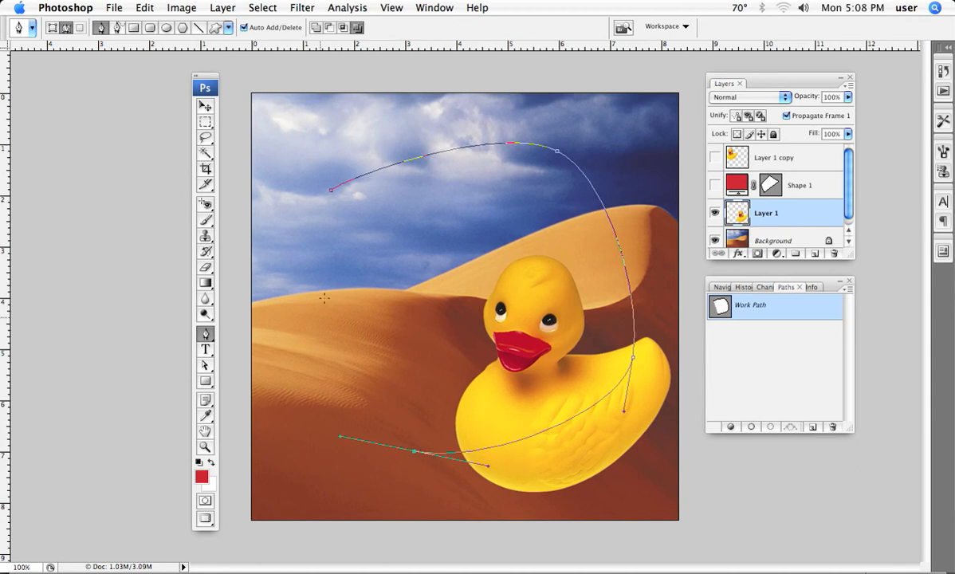
left_click_drag(331, 189, 360, 126)
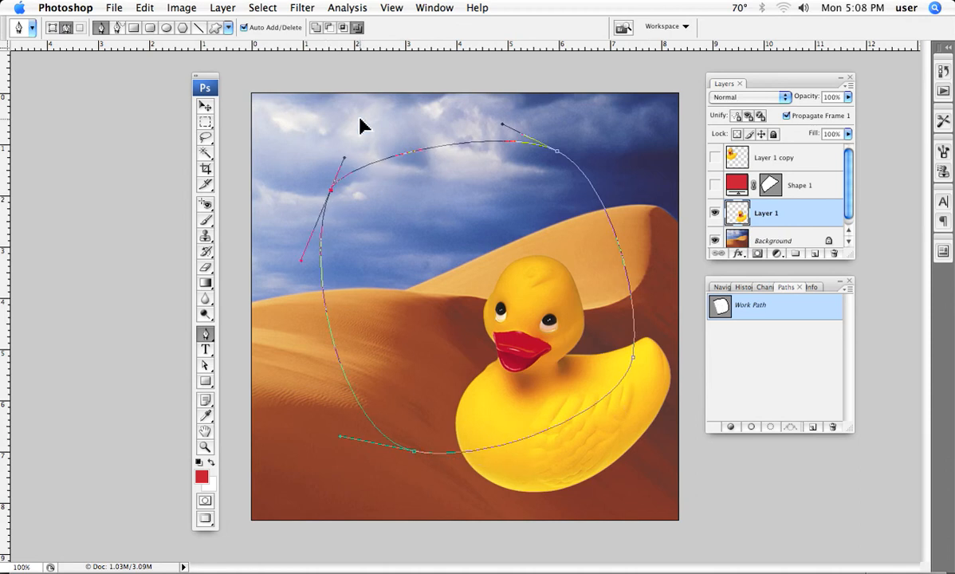
left_click_drag(361, 126, 360, 126)
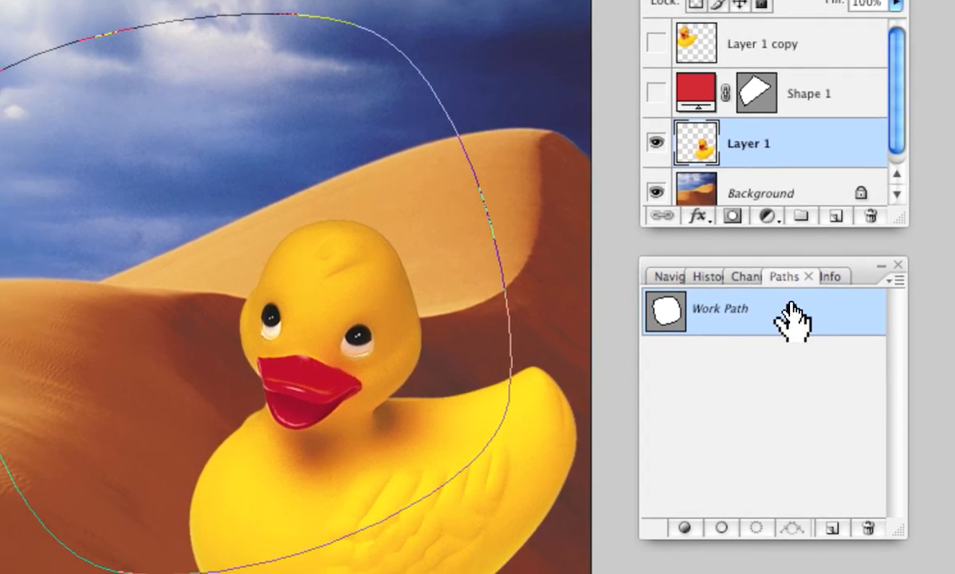
Step: Save the work path under the name Path 1
right_click(796, 316)
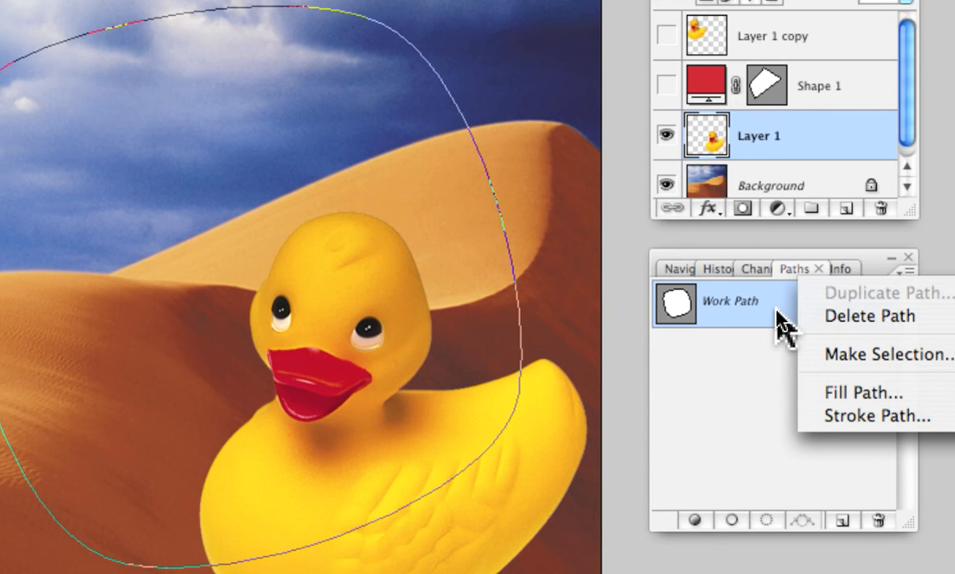
left_click(777, 311)
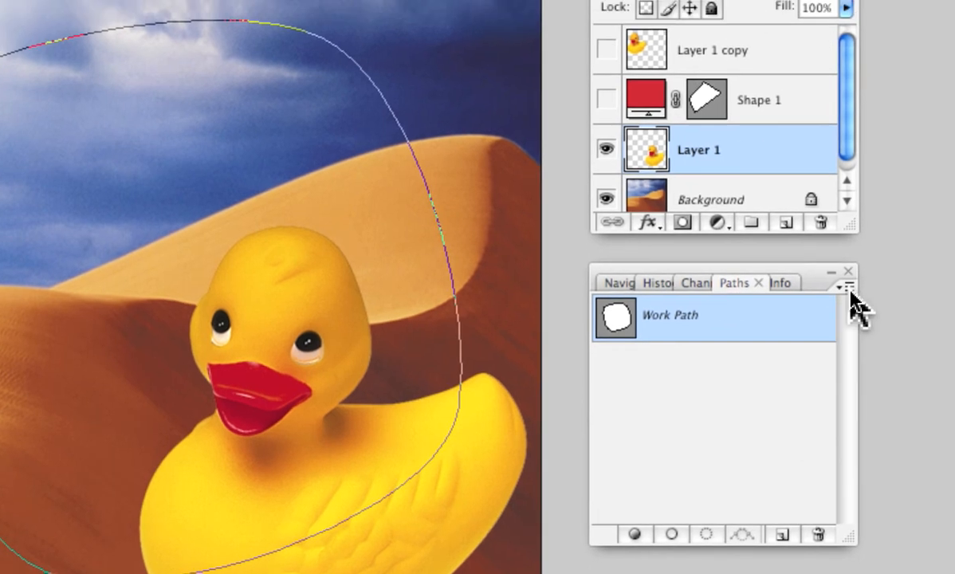
left_click(849, 289)
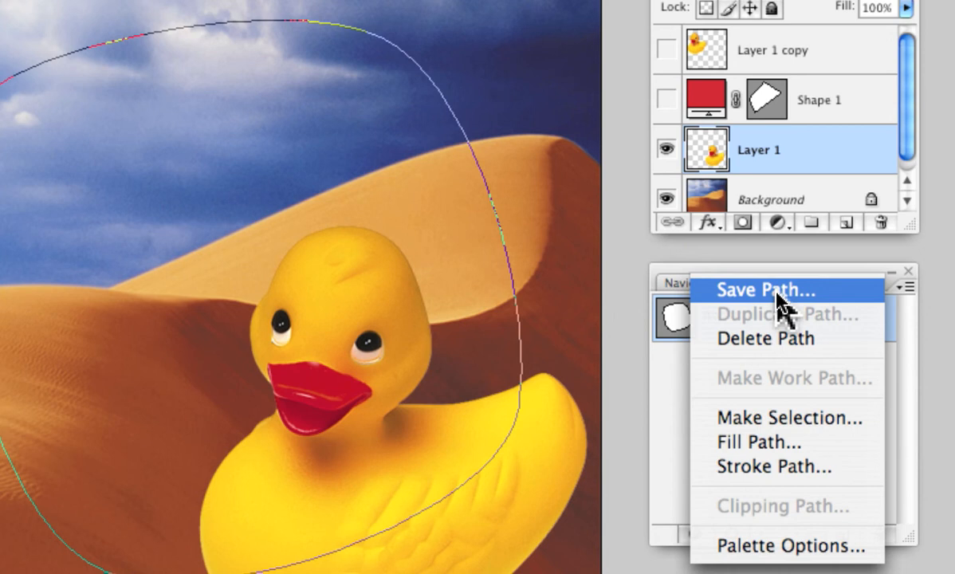
left_click(777, 292)
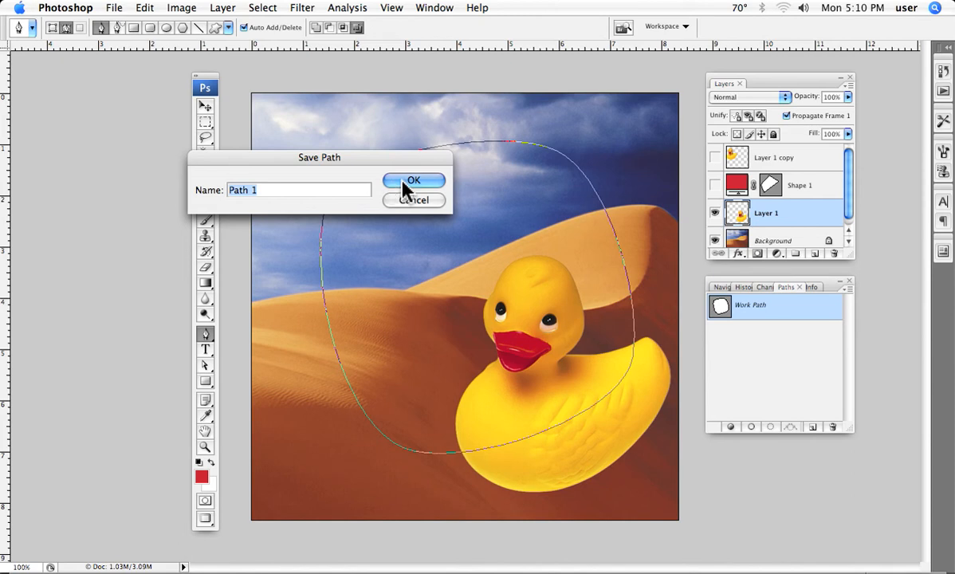
left_click(410, 183)
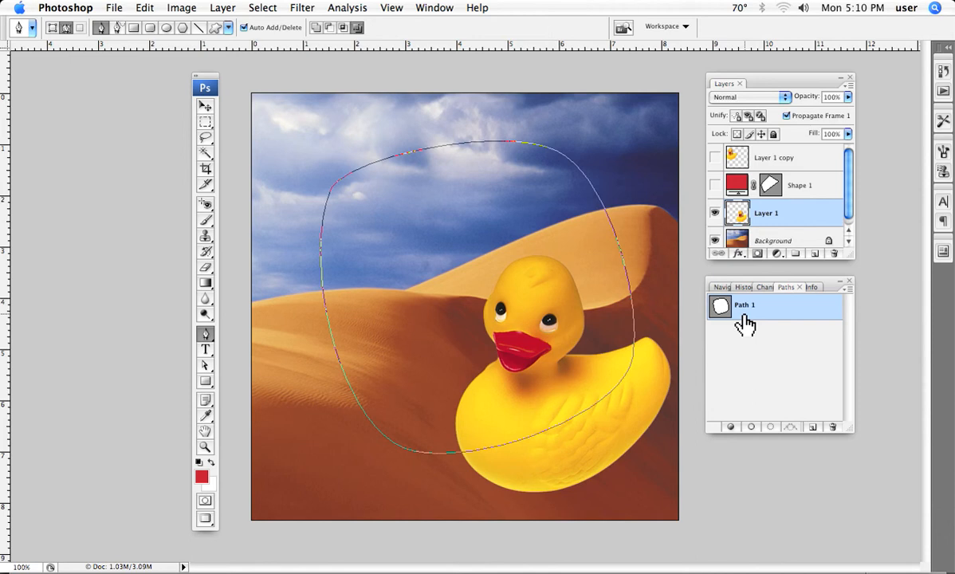
Step: Deselect Path 1 to hide its outline and select it again to redisplay it
left_click(763, 357)
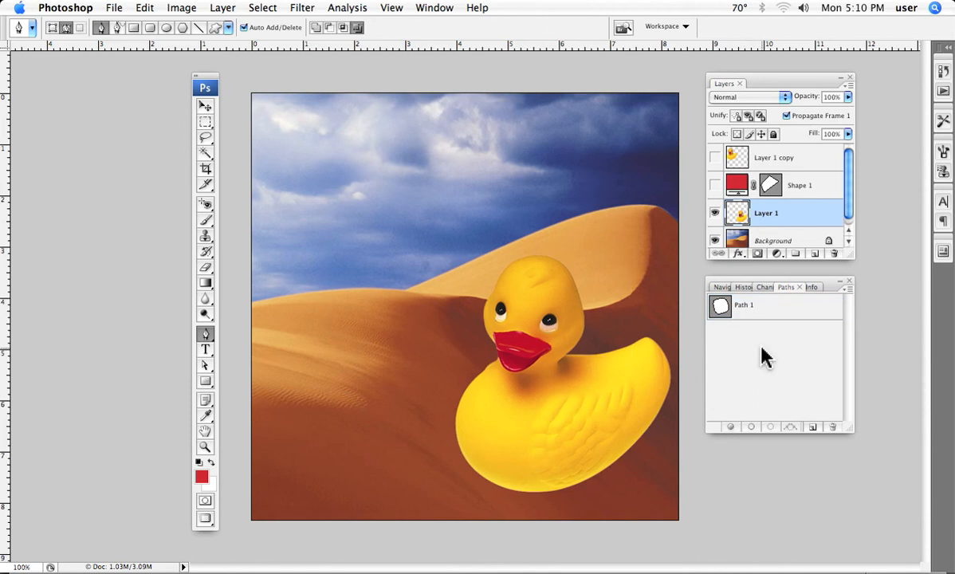
right_click(745, 310)
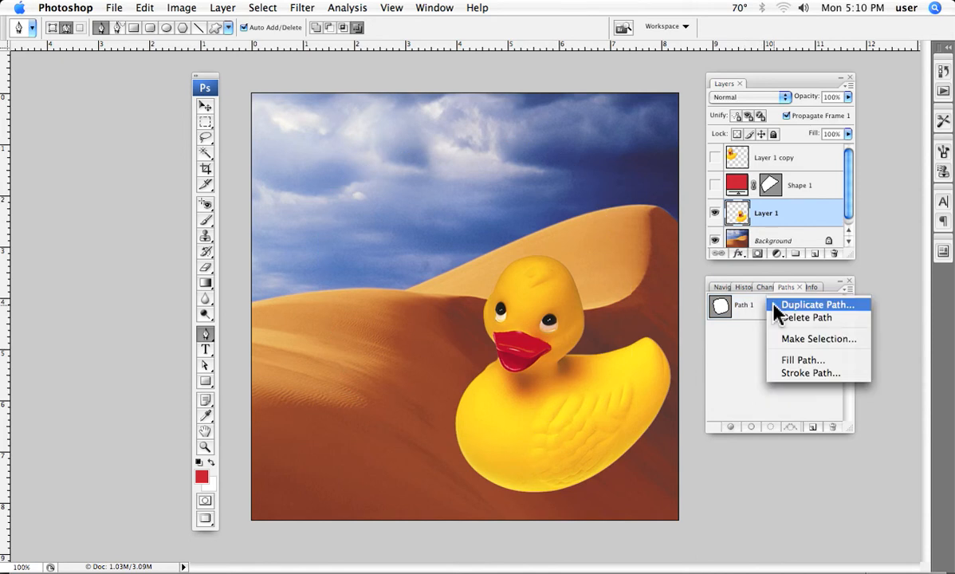
left_click(746, 309)
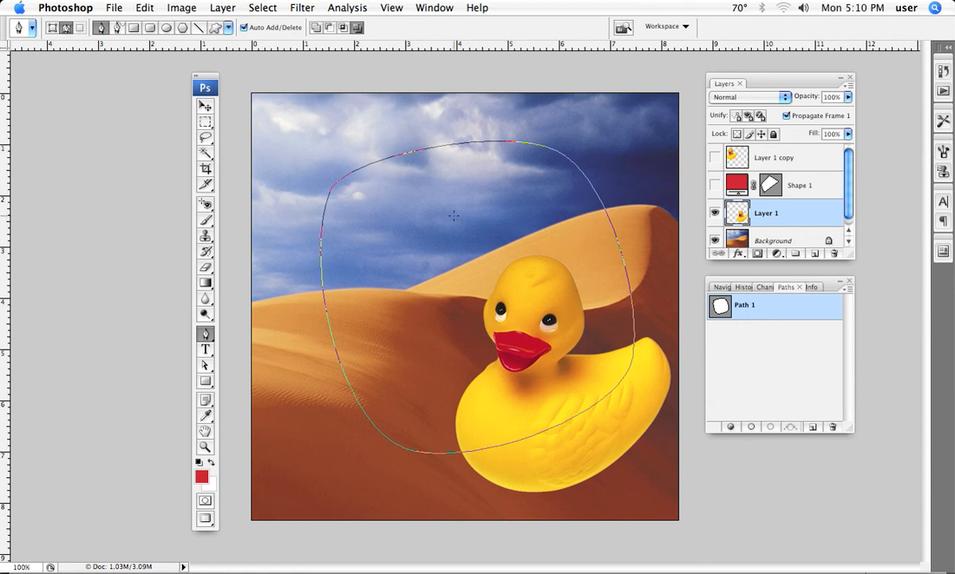
Step: Reshape Path 1 with the Direct Selection tool by moving its upper-left anchor point and swinging that point's direction handle
left_click(205, 367)
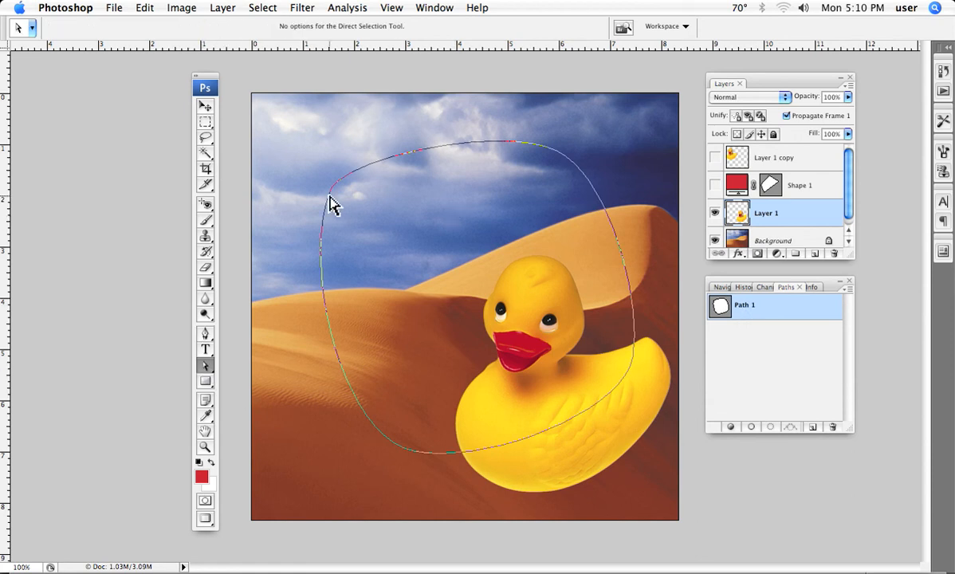
left_click_drag(330, 192, 414, 131)
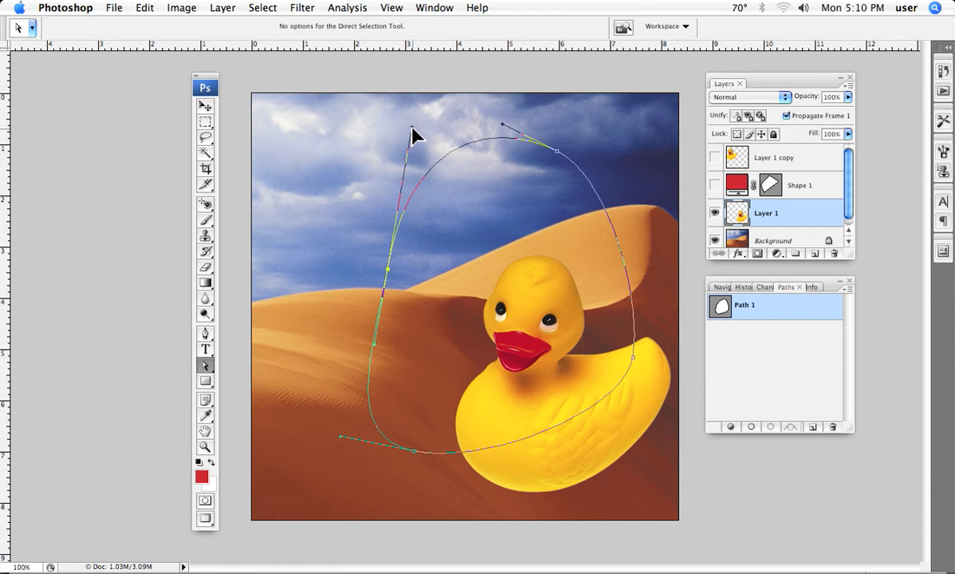
left_click_drag(378, 353, 282, 239)
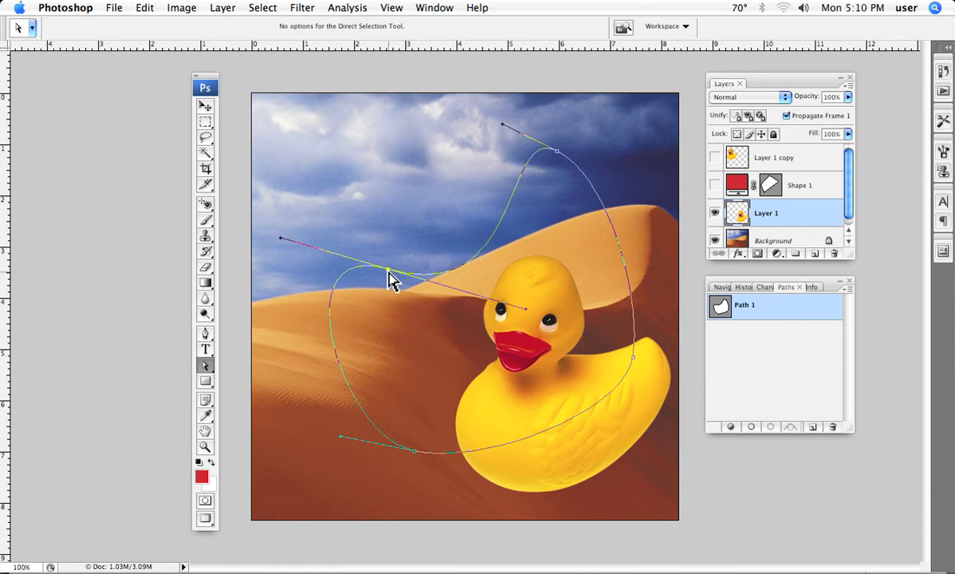
left_click_drag(388, 269, 405, 196)
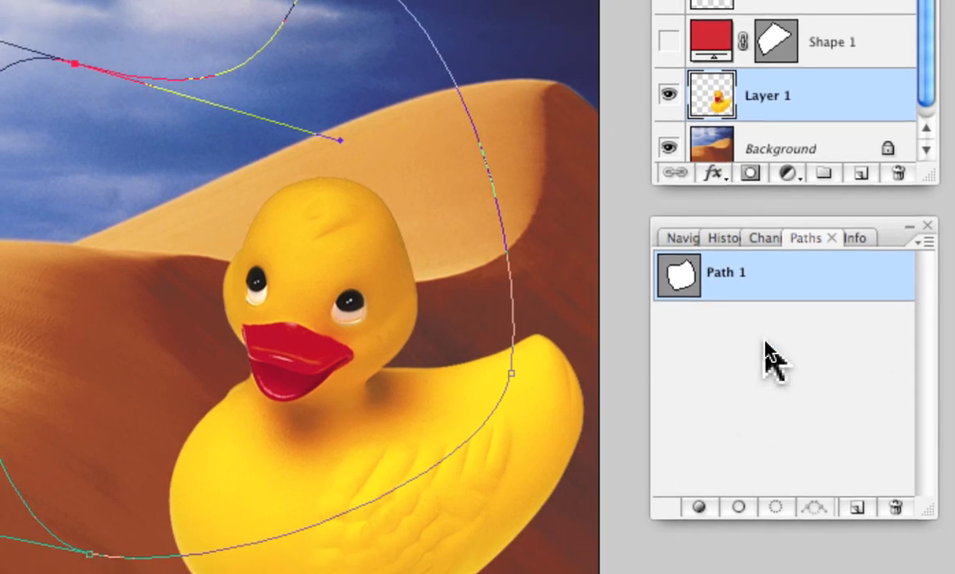
Step: Deselect Path 1 so its outline is hidden on the image
right_click(764, 354)
left_click(704, 357)
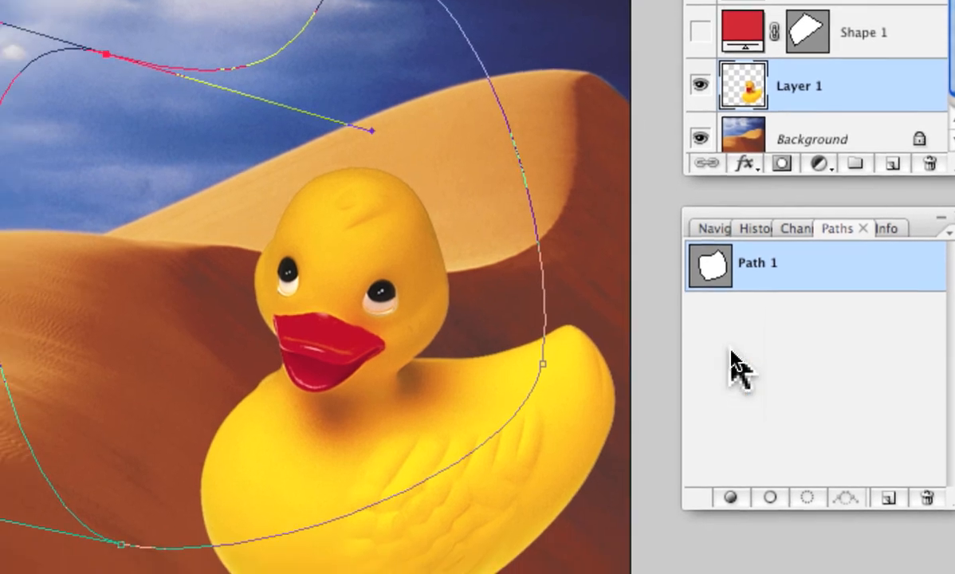
left_click(700, 357)
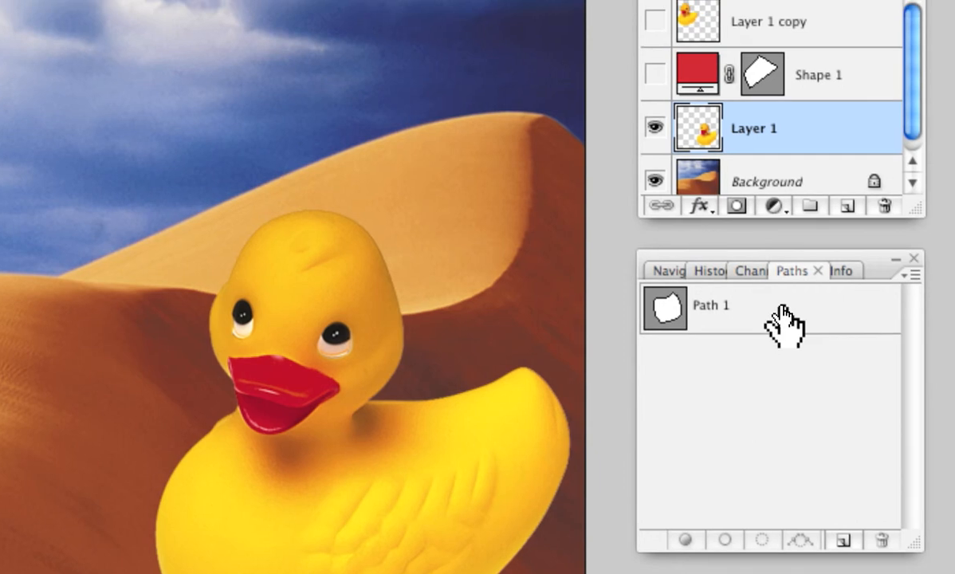
Step: Reselect Path 1 and move its upper-left anchor point to adjust the curve over the sky
left_click(784, 323)
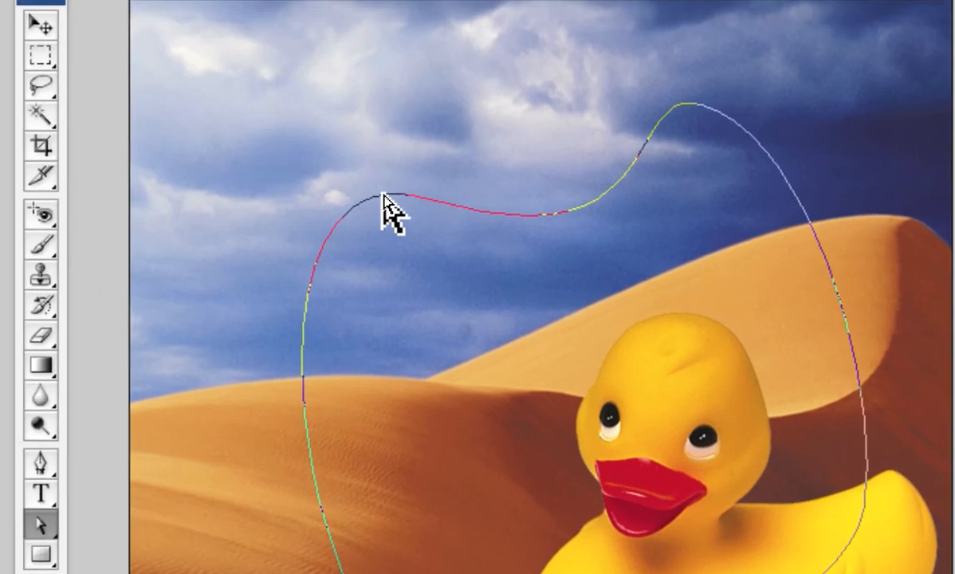
left_click(383, 207)
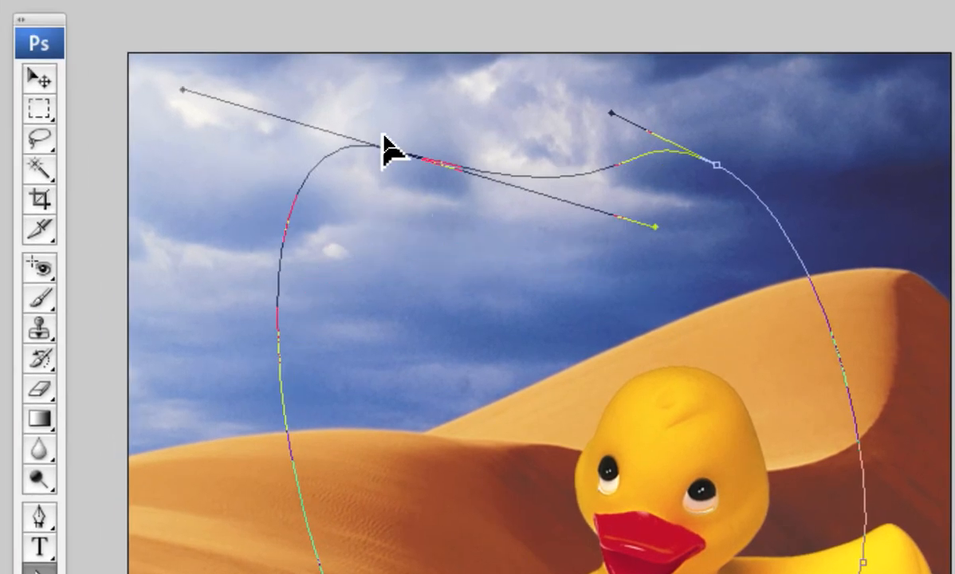
left_click_drag(383, 139, 427, 239)
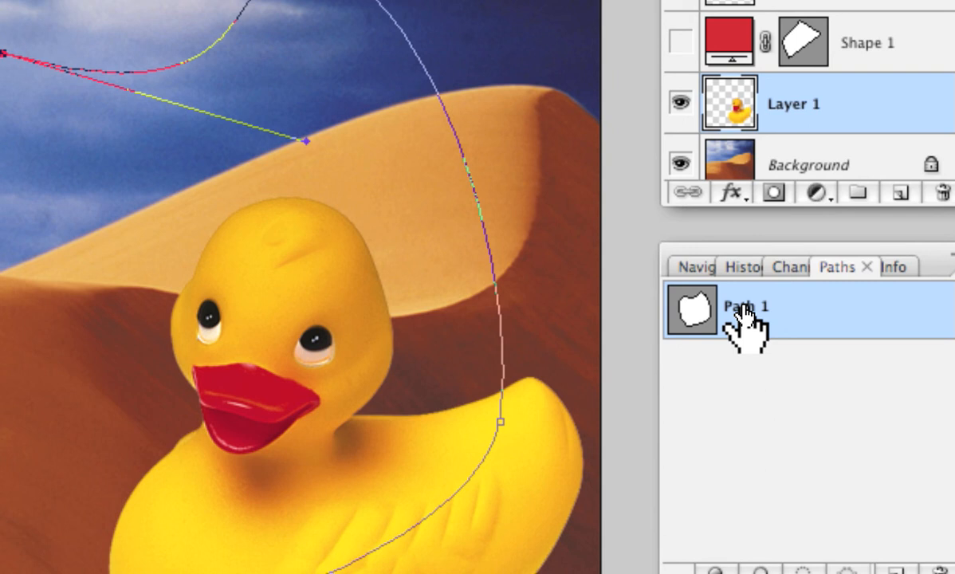
Step: Load Path 1 as a selection and clear that selection
left_click_drag(743, 312, 796, 499)
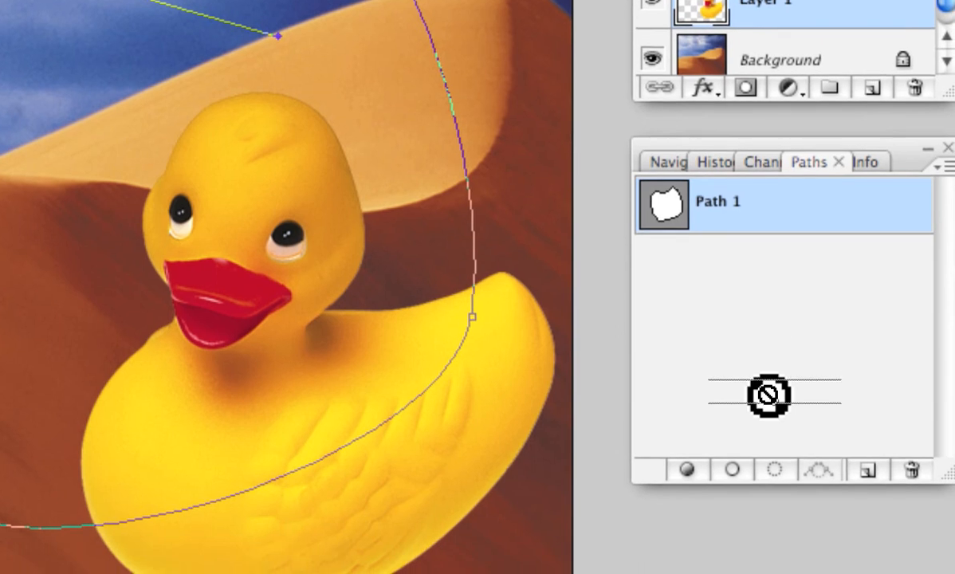
left_click_drag(767, 395, 765, 424)
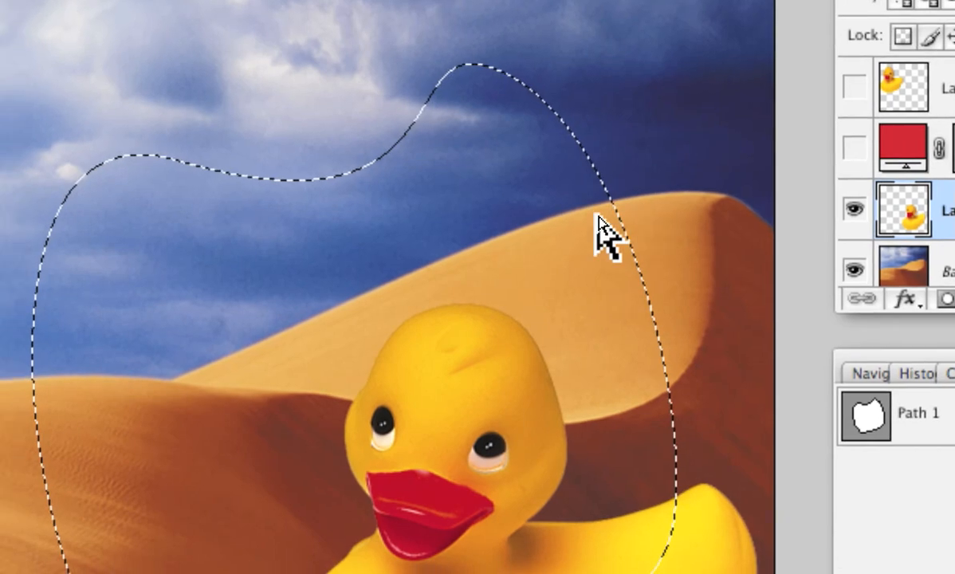
key("super+d")
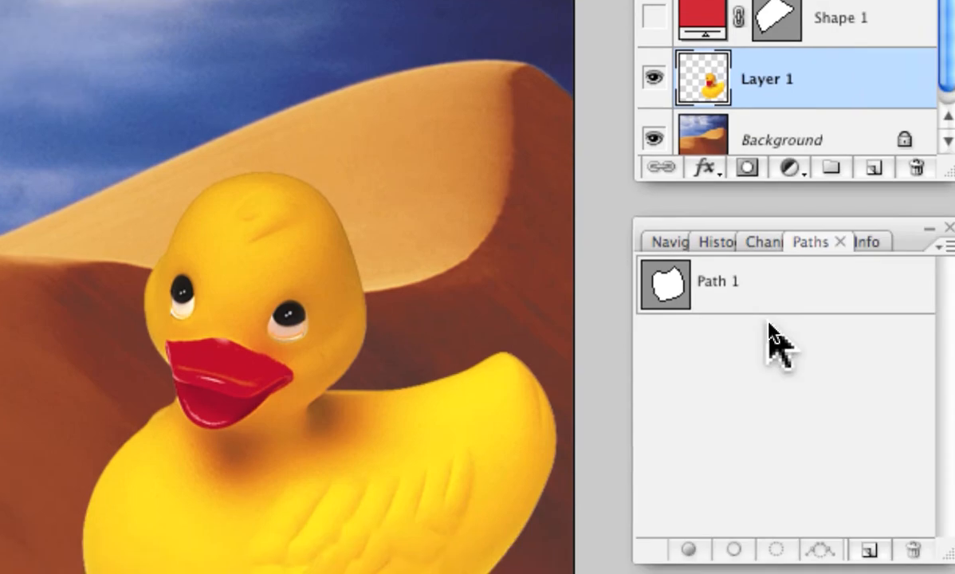
Step: Select Path 1, convert it to a selection once more and deselect it
left_click(933, 415)
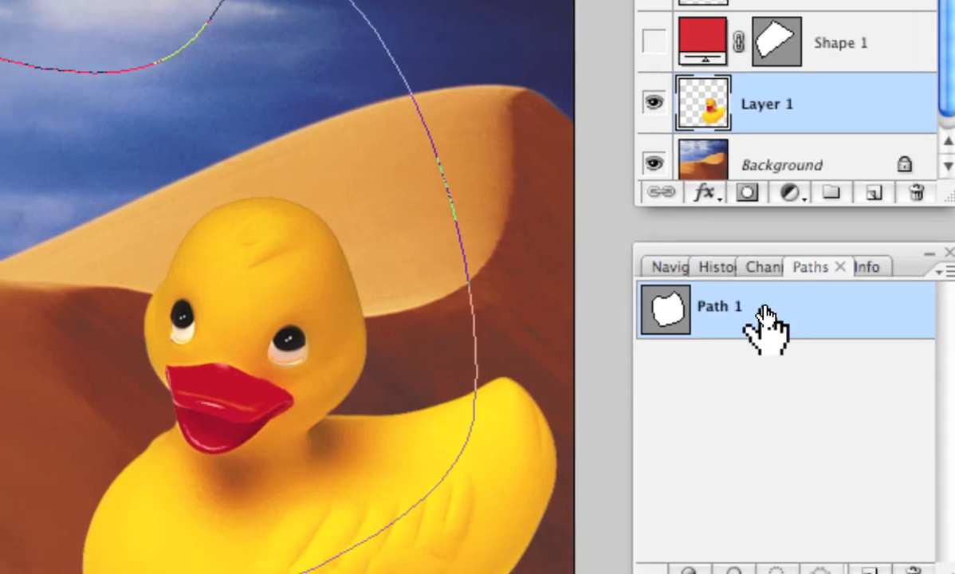
left_click_drag(768, 322, 759, 569)
left_click_drag(773, 427, 772, 432)
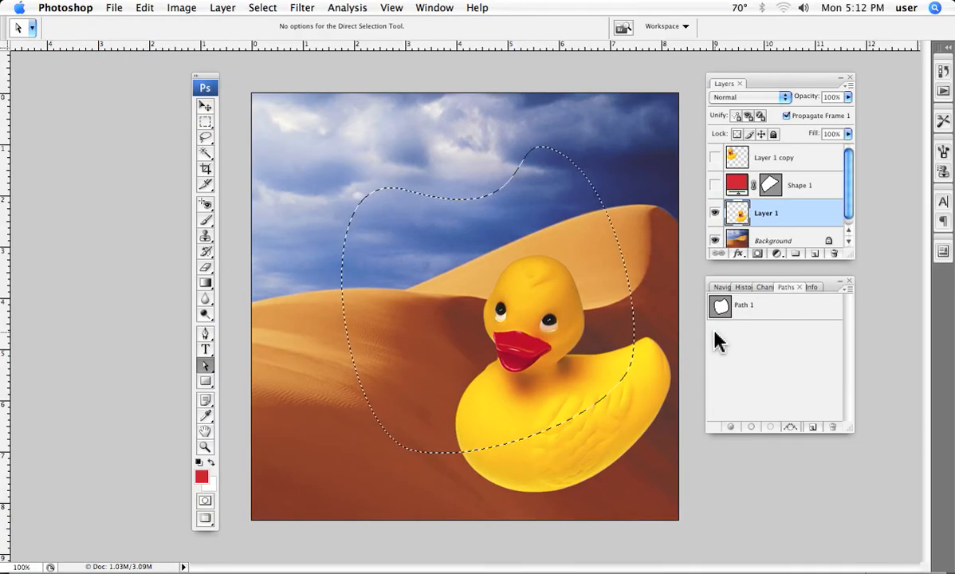
key("super+d")
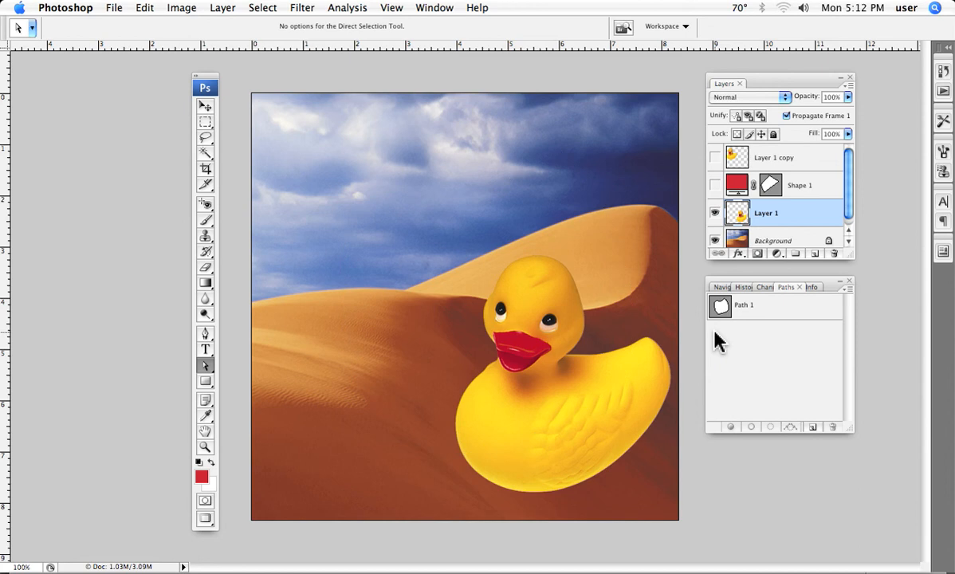
Step: Draw a freehand Lasso selection around the duck's head and surrounding sky and dunes, and add an area extending over the lower-left dune
left_click(205, 138)
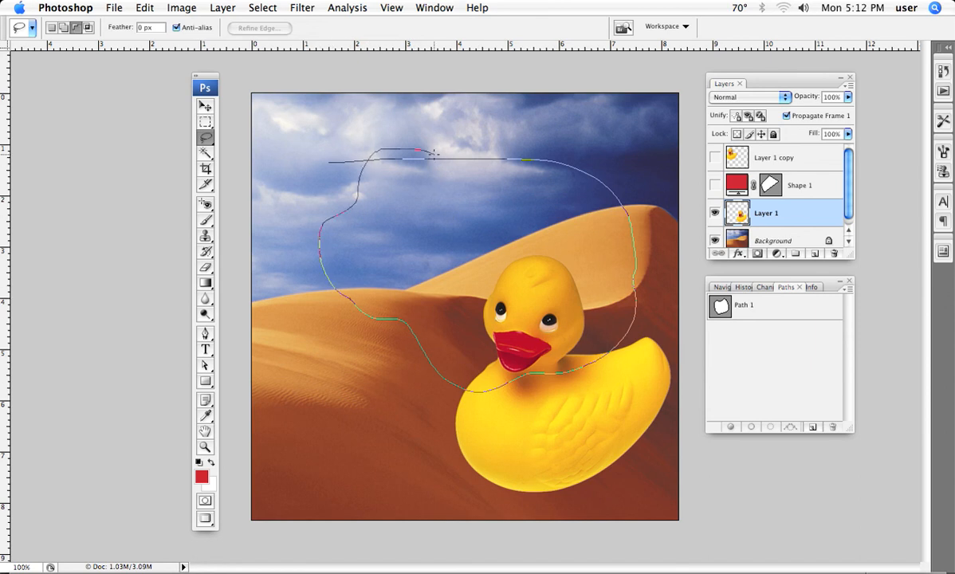
left_click_drag(430, 153, 429, 152)
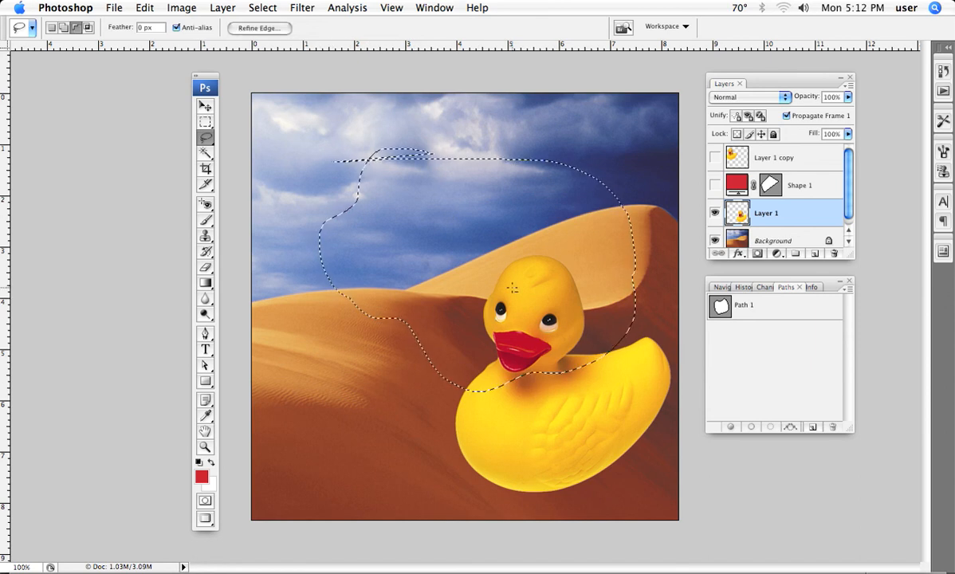
mouse_move(396, 239)
left_mouse_down()
mouse_move(349, 327)
mouse_move(350, 386)
mouse_move(479, 436)
left_mouse_up()
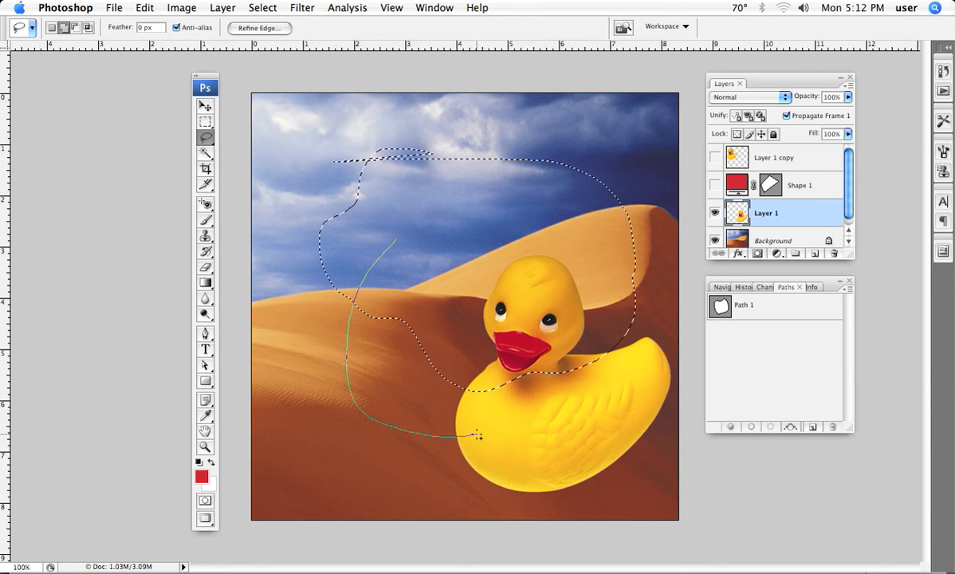
left_click_drag(378, 248, 392, 241)
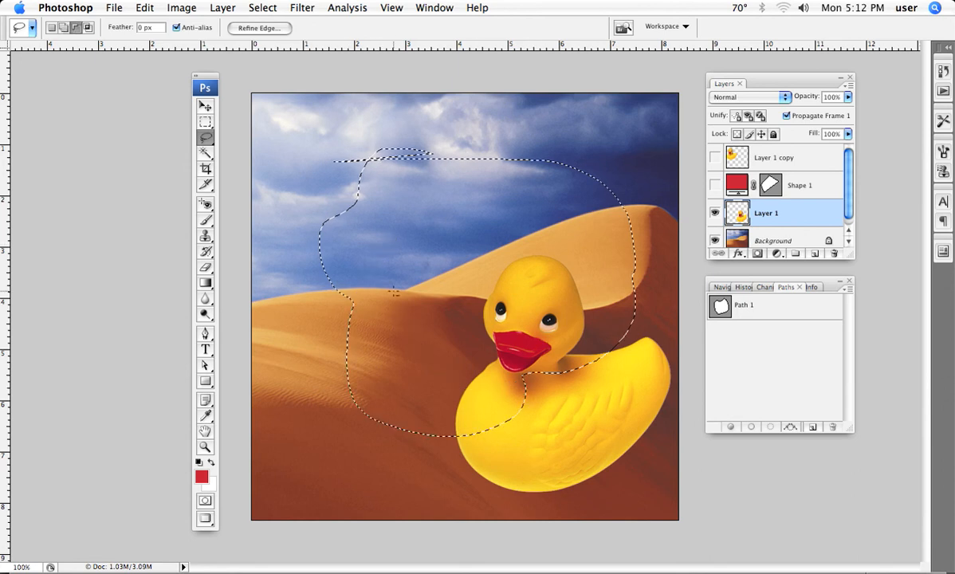
Step: Subtract a curved area from the selection's left side with the Lasso tool and clear the selection
mouse_move(301, 179)
left_mouse_down()
mouse_move(382, 217)
mouse_move(455, 292)
mouse_move(358, 405)
left_mouse_up()
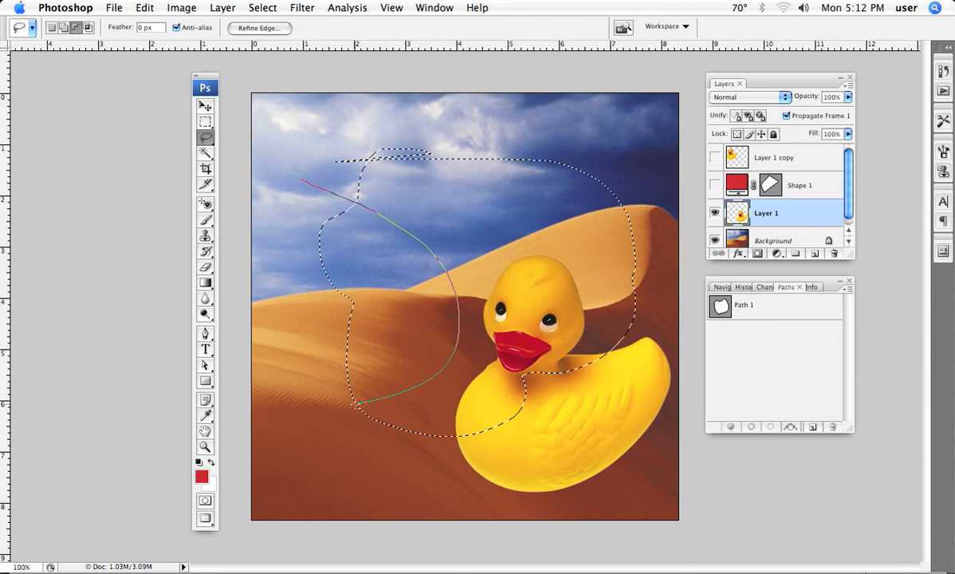
left_click_drag(314, 188, 315, 185)
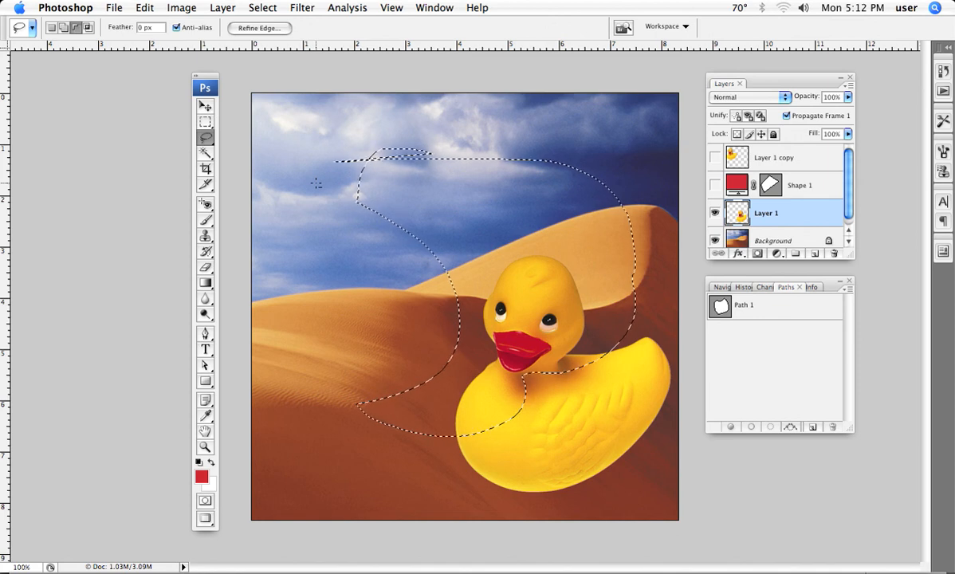
key("super+d")
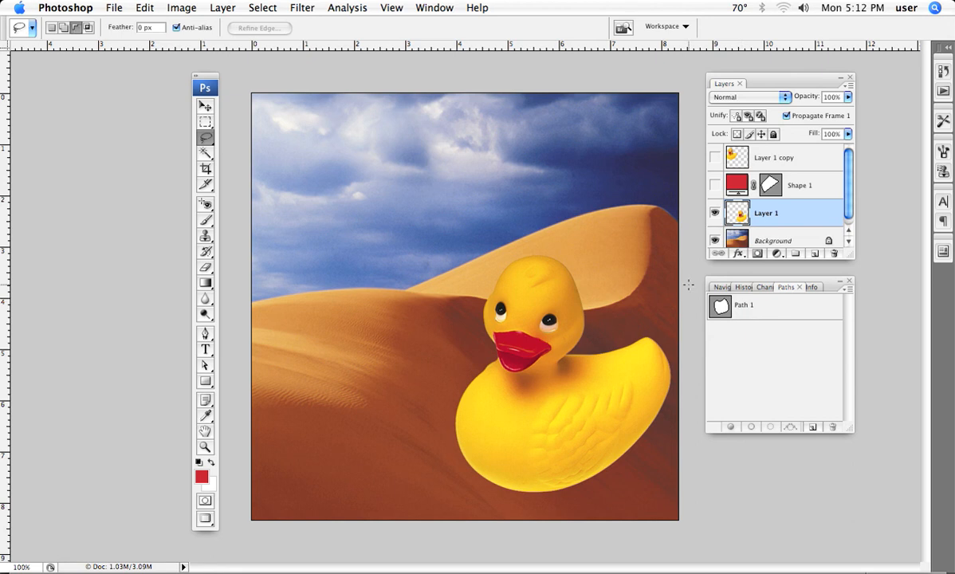
Step: Draw an irregular, wavy-edged Lasso selection around the duck's head and part of the sky, and deselect it
right_click(379, 157)
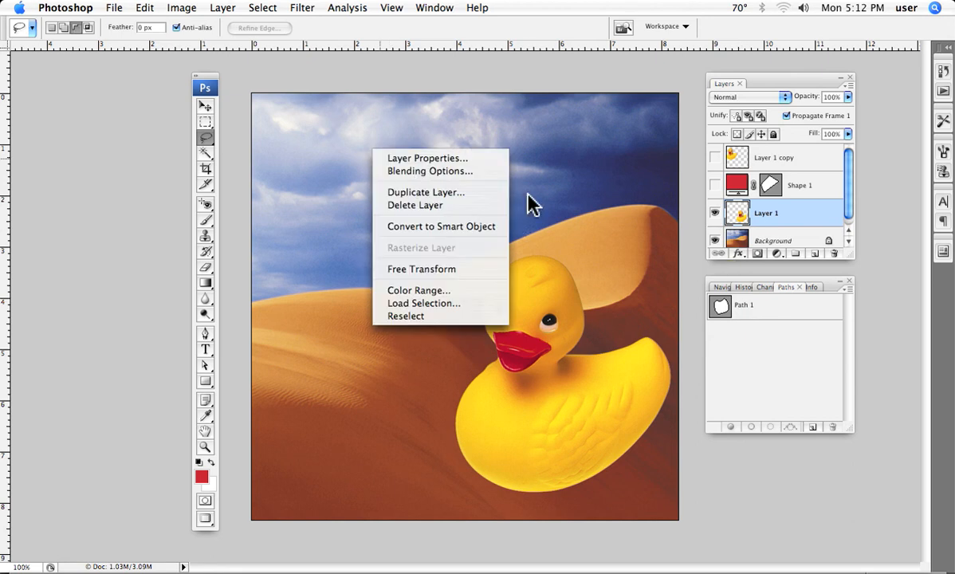
left_click(551, 205)
left_click_drag(387, 136, 531, 162)
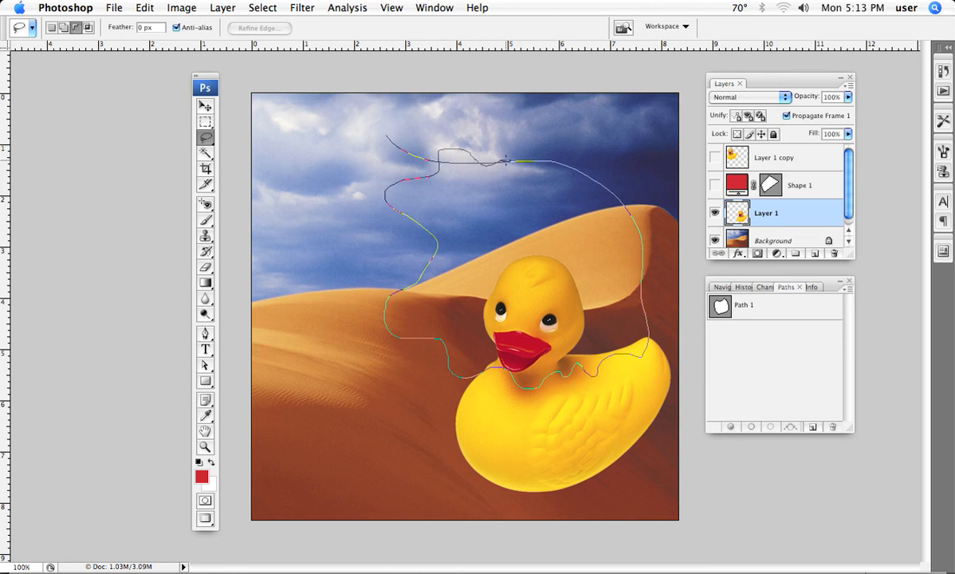
left_click_drag(506, 160, 510, 163)
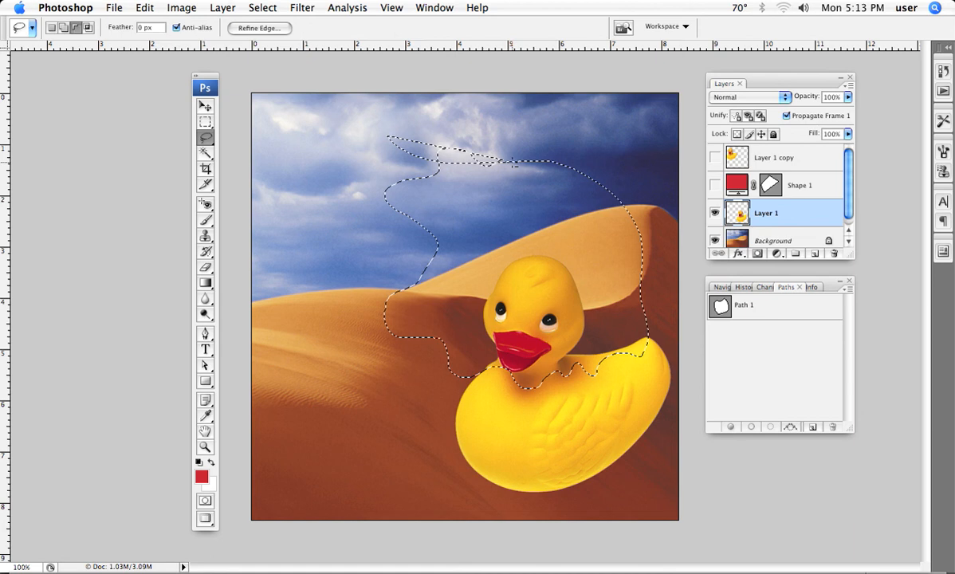
left_click(513, 170)
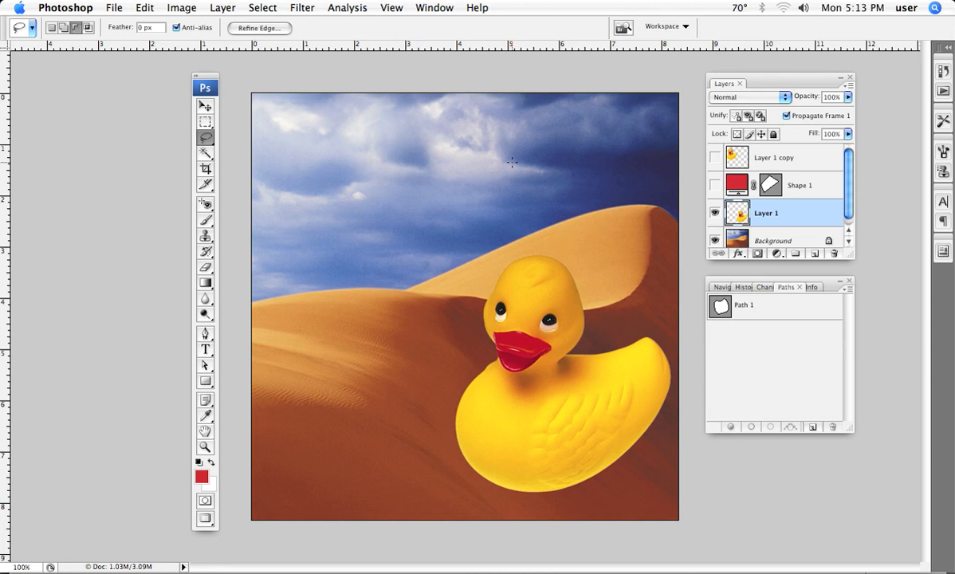
Step: Select Path 1, move its upper-left anchor point up and to the right with the Direct Selection tool, and reshape the curve with its direction handles
left_click(742, 309)
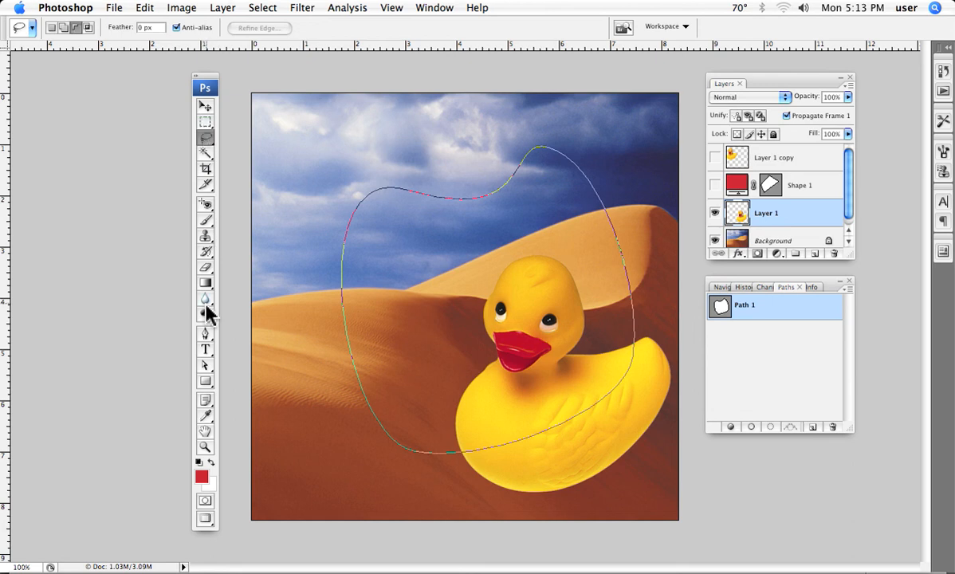
left_click(207, 366)
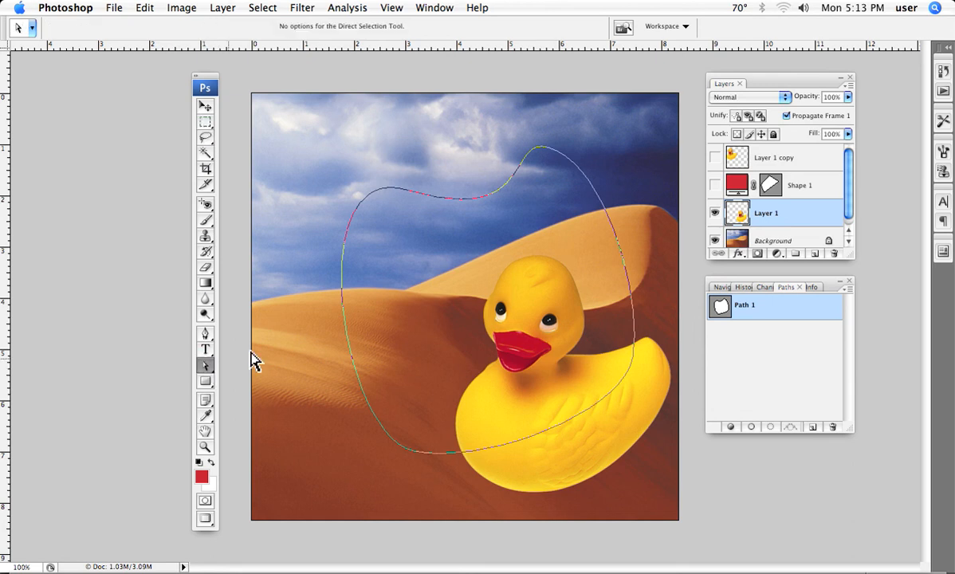
left_click_drag(361, 201, 405, 169)
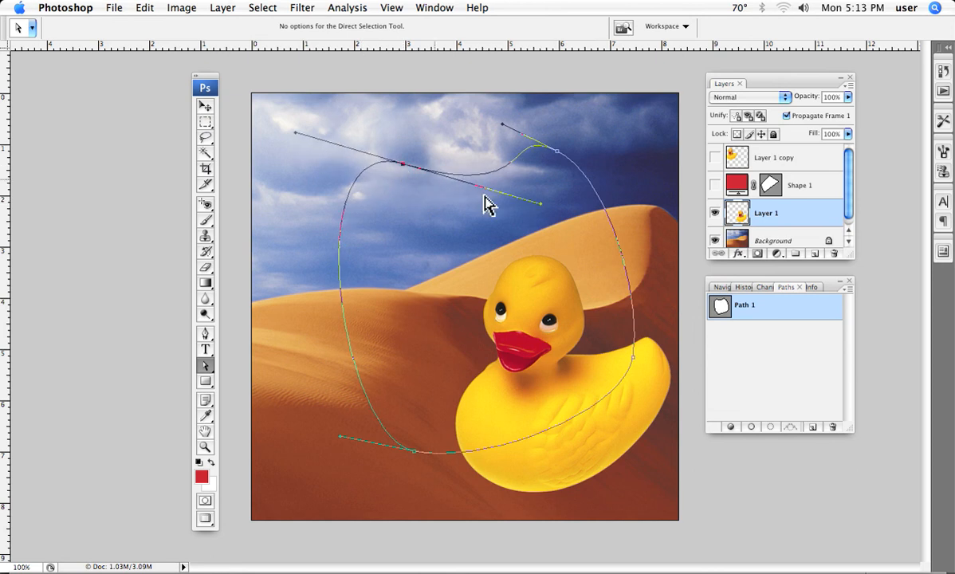
left_click_drag(543, 210, 485, 217)
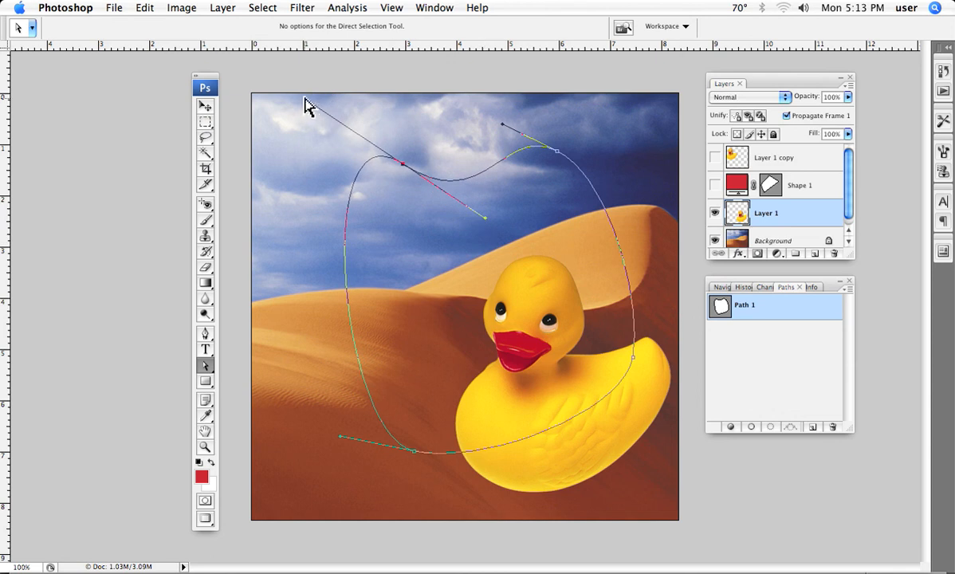
left_click_drag(308, 106, 356, 136)
left_click_drag(483, 219, 486, 197)
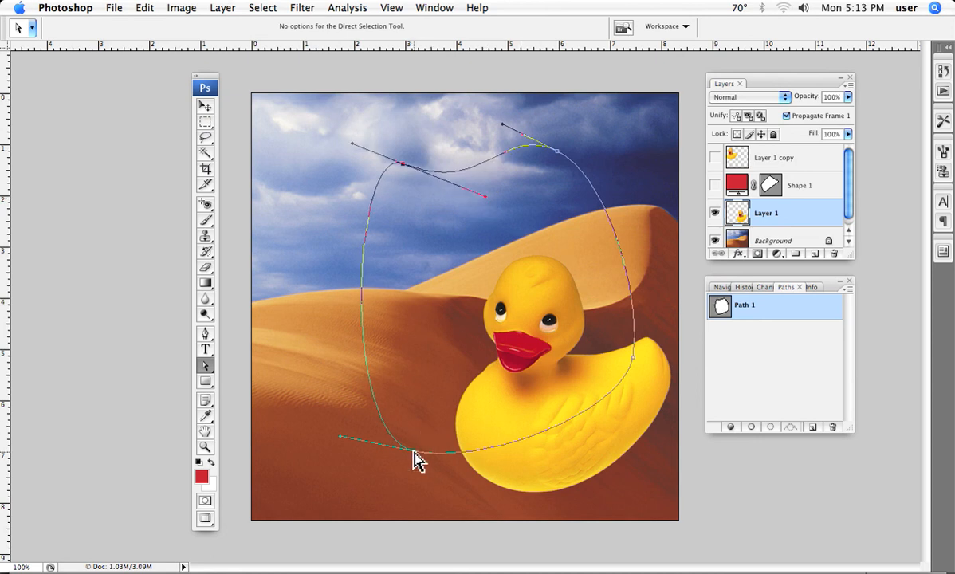
Step: Move Path 1's bottom anchor point right onto the duck's body and load the reshaped path as a selection
left_click_drag(421, 452, 513, 456)
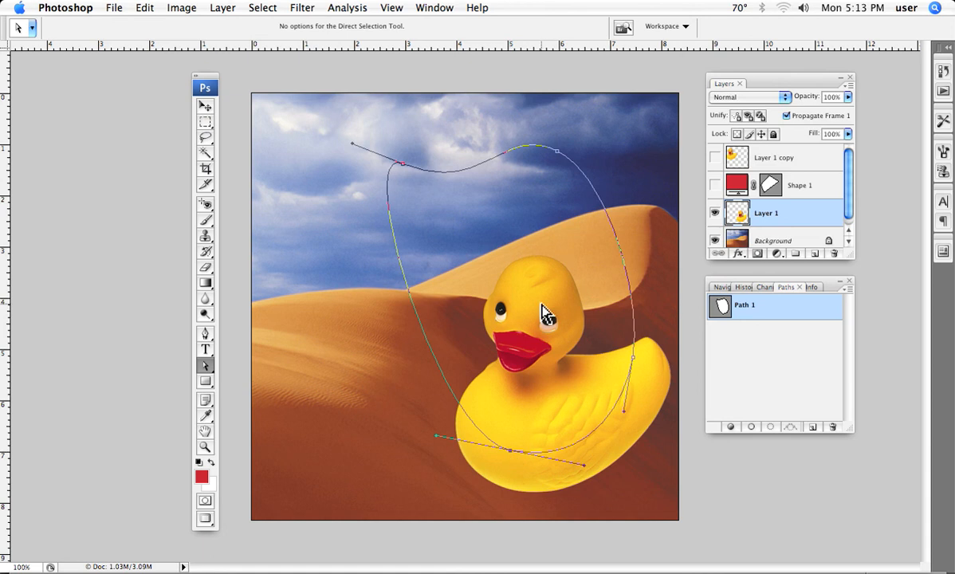
left_click_drag(742, 307, 775, 423)
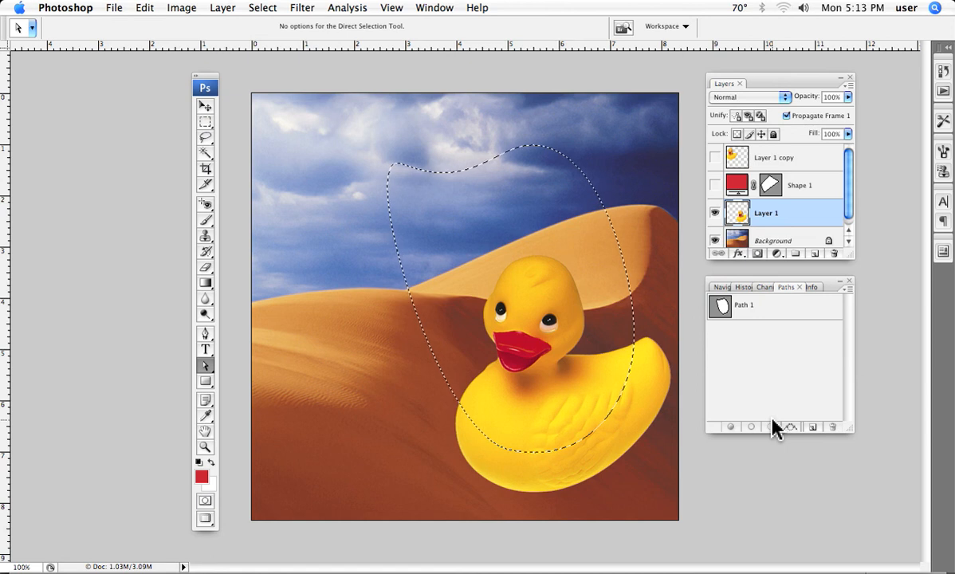